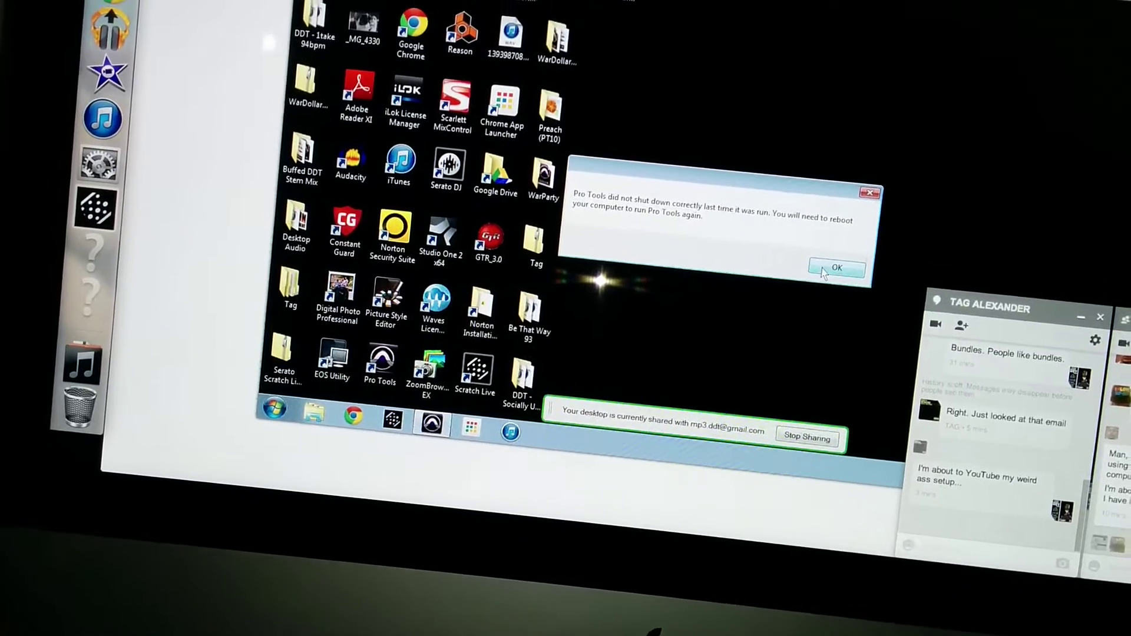
# Dismiss the Pro Tools improper-shutdown warning with OK.
pyautogui.click(830, 238)
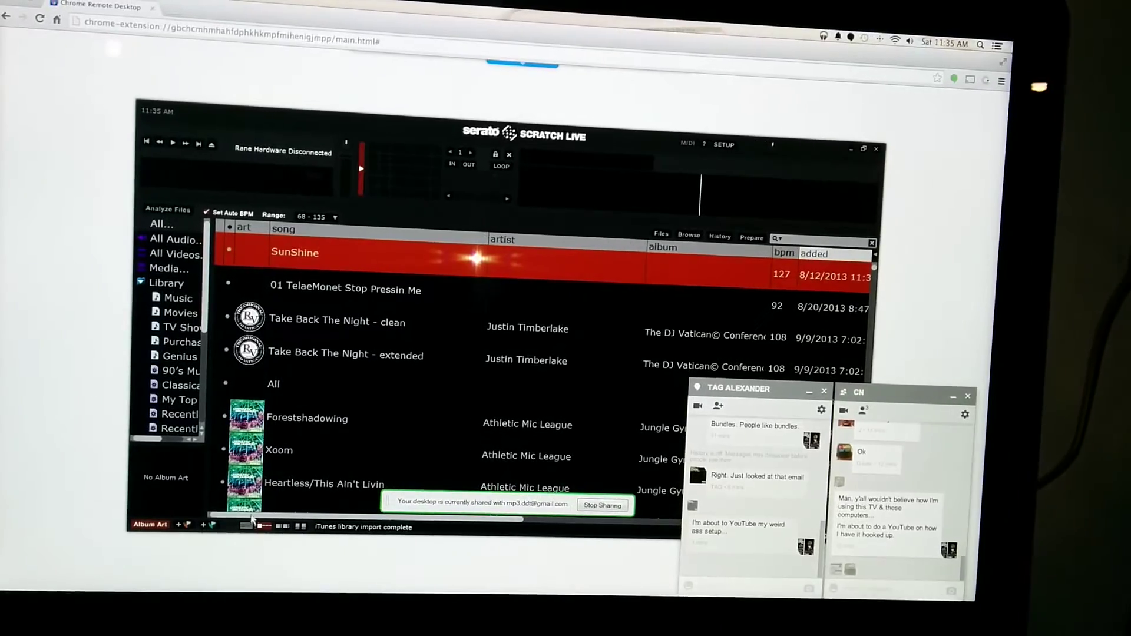
# Select the tracks Take Back The Night, Forestshadowing and Xoom in the library.
pyautogui.click(354, 325)
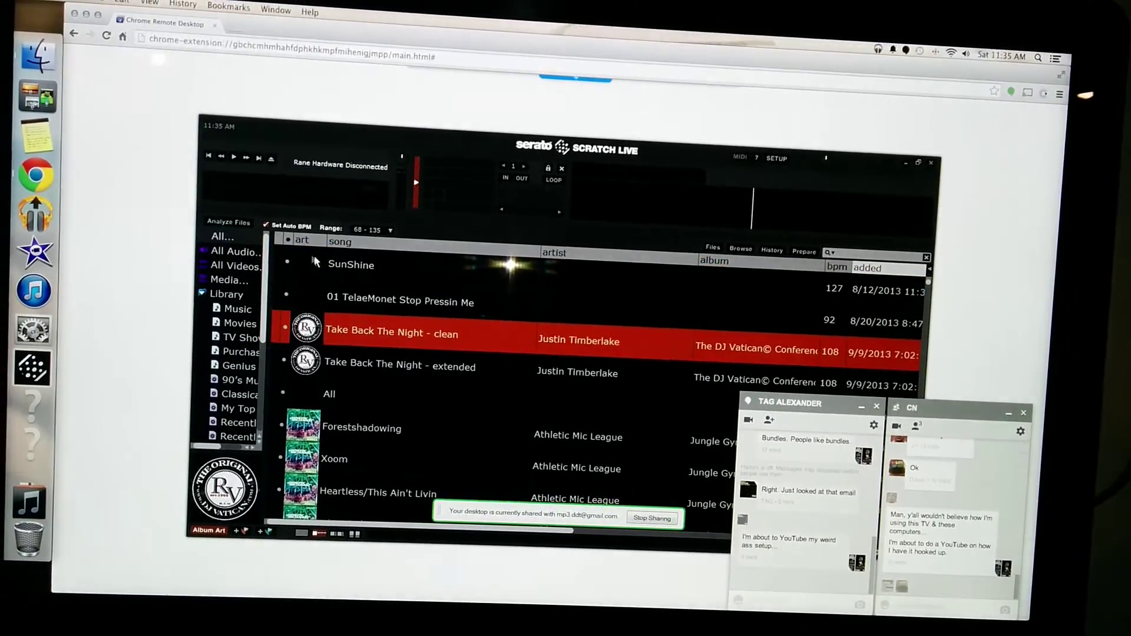
pyautogui.click(371, 432)
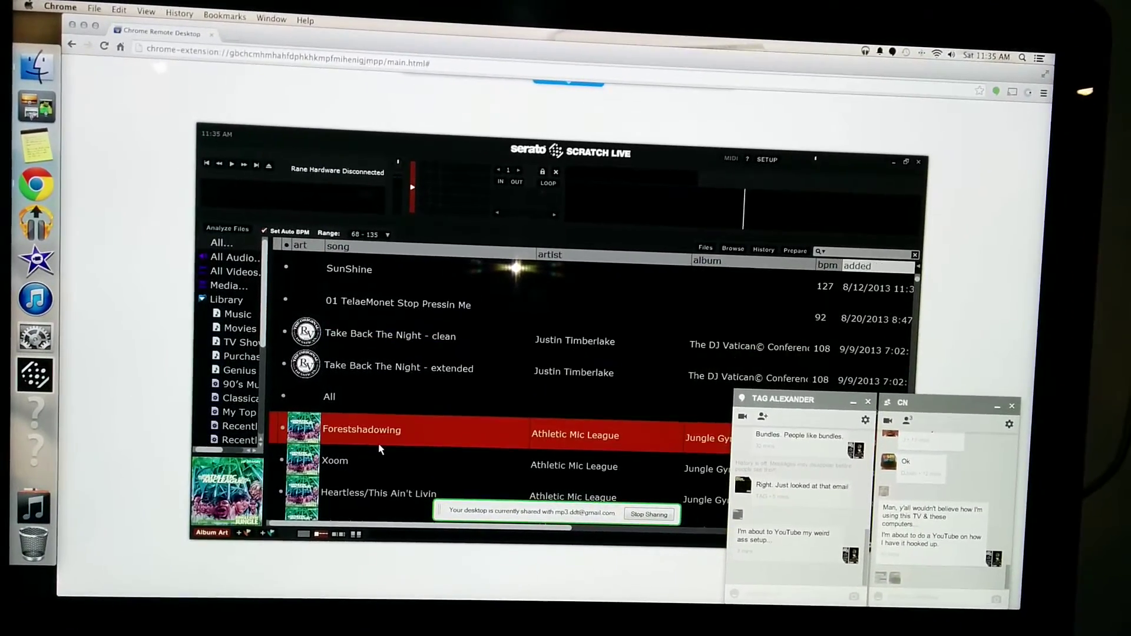
pyautogui.click(357, 463)
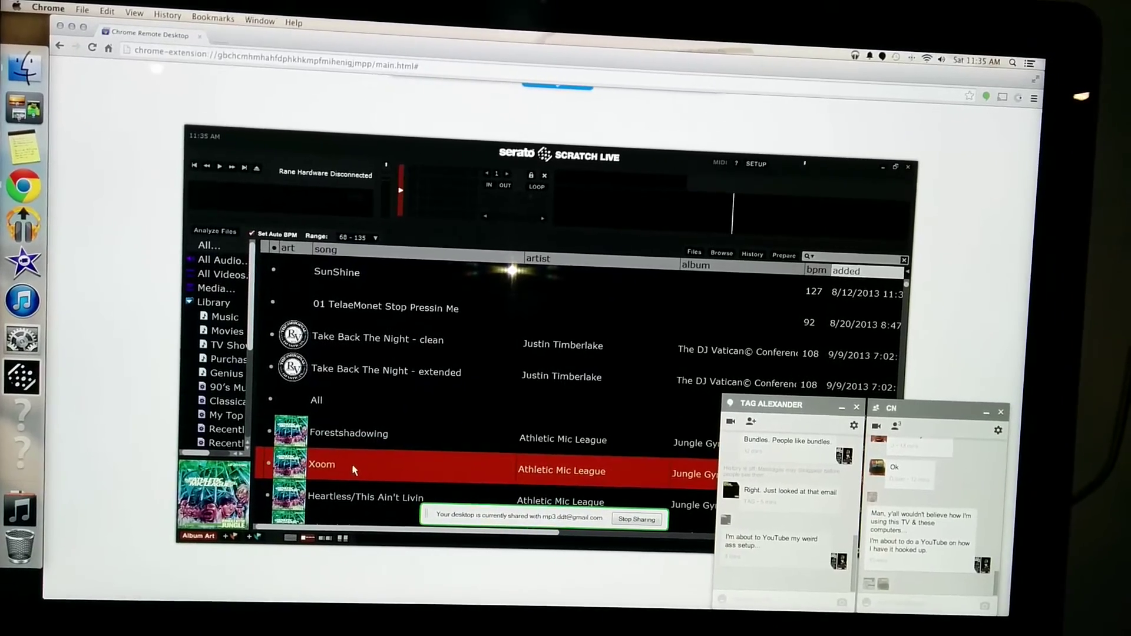